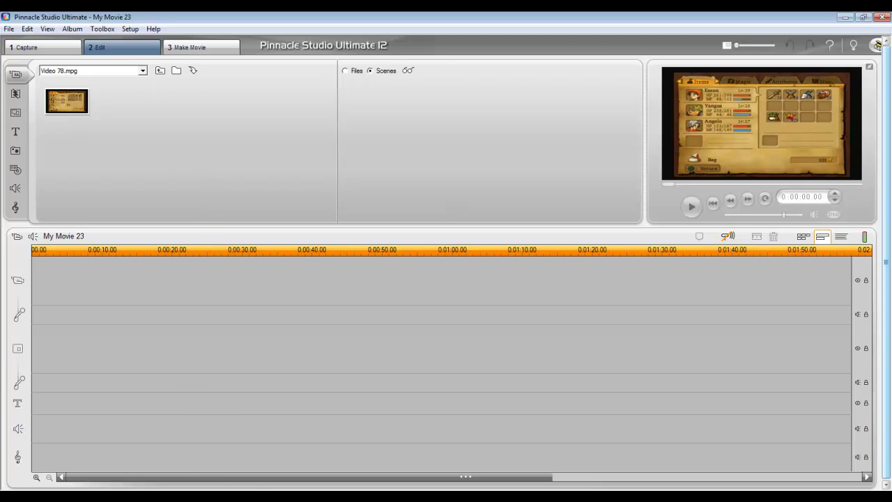
Bring Camtasia Studio to the front and look through its File menu.
{"action": "mouse_move", "coordinate": [223, 496]}
{"action": "left_click", "coordinate": [256, 481]}
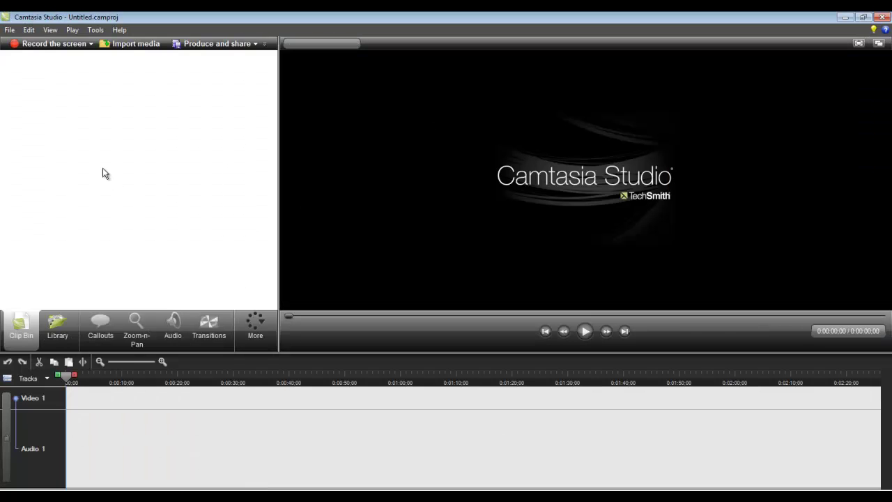
{"action": "left_click", "coordinate": [9, 31]}
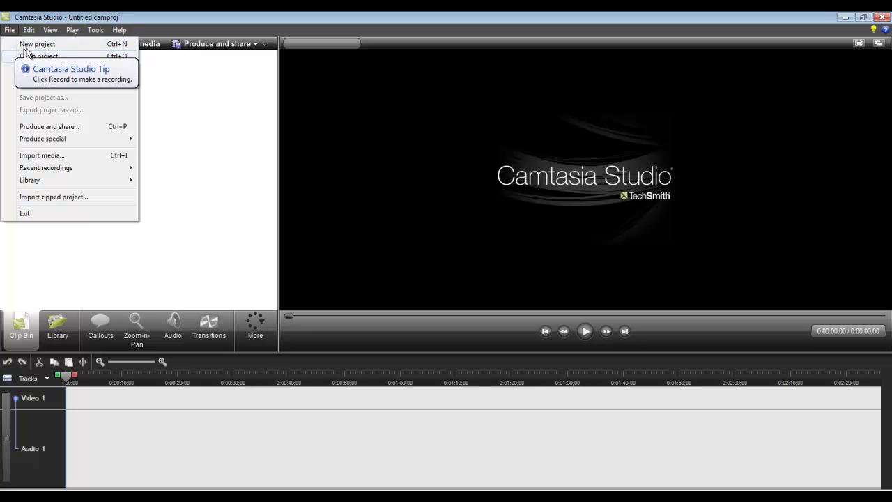
{"action": "left_click", "coordinate": [10, 30]}
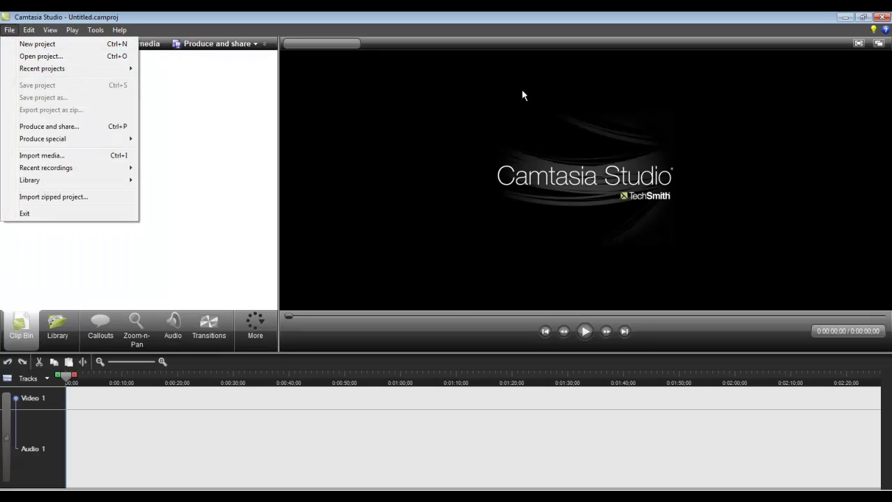
{"action": "left_click", "coordinate": [770, 17]}
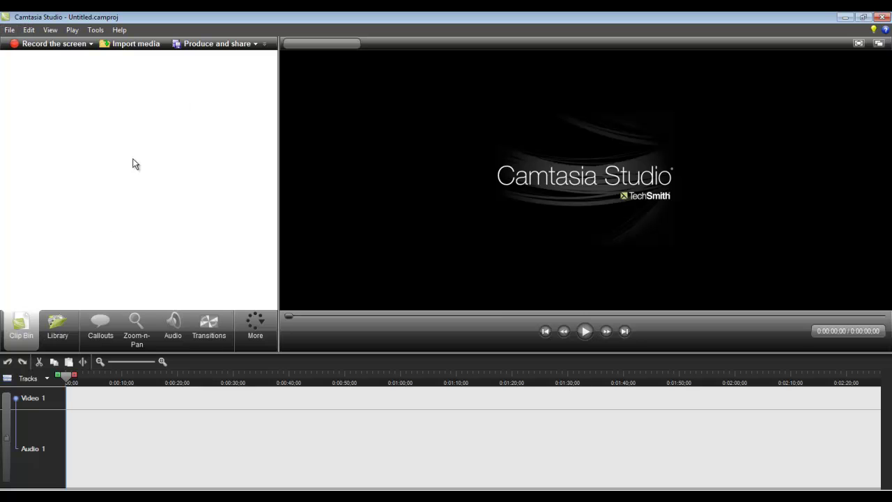
Minimize Camtasia and switch Pinnacle into Capture mode from Videotape.
{"action": "left_click", "coordinate": [845, 18]}
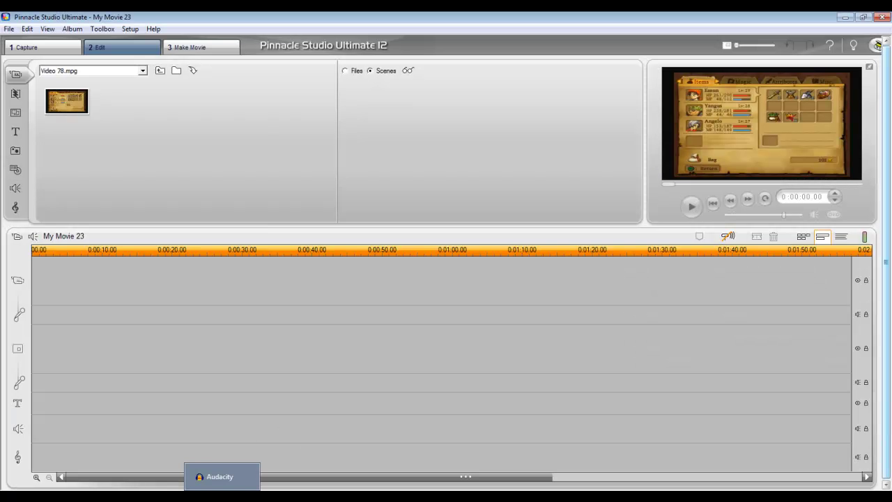
{"action": "left_click", "coordinate": [34, 50]}
{"action": "left_click", "coordinate": [344, 206]}
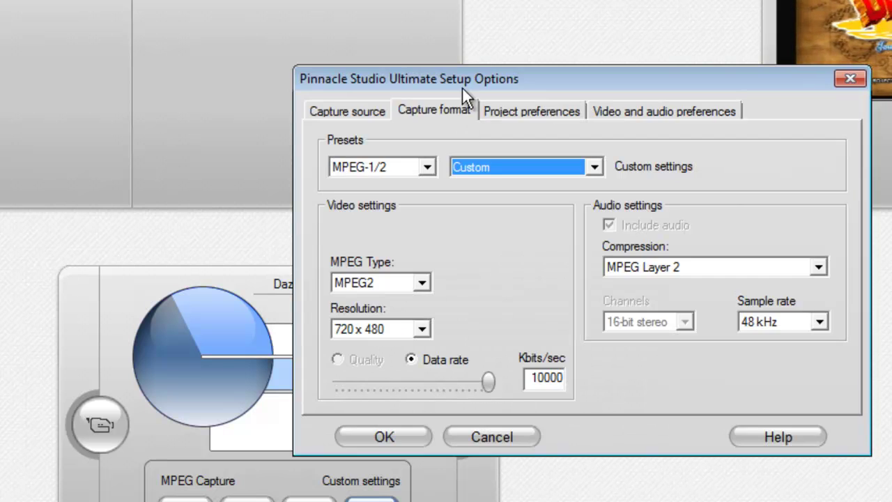
{"action": "left_click_drag", "start_coordinate": [481, 77], "coordinate": [129, 144]}
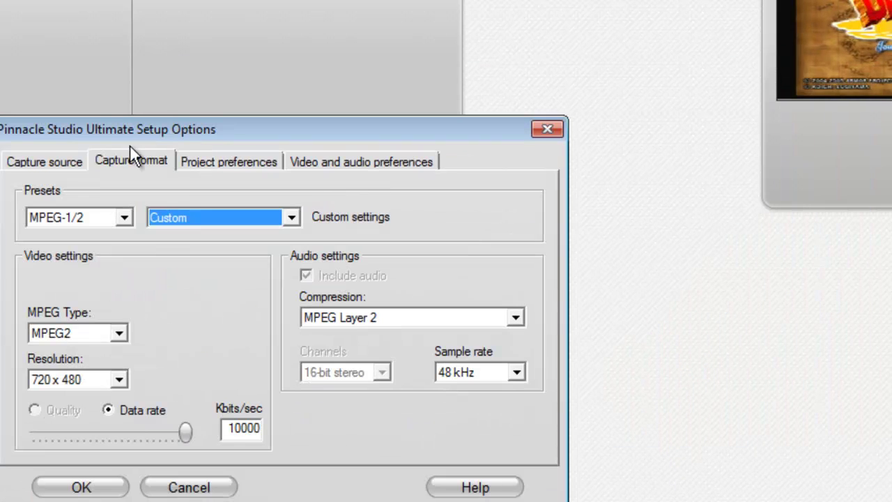
{"action": "left_click", "coordinate": [80, 161]}
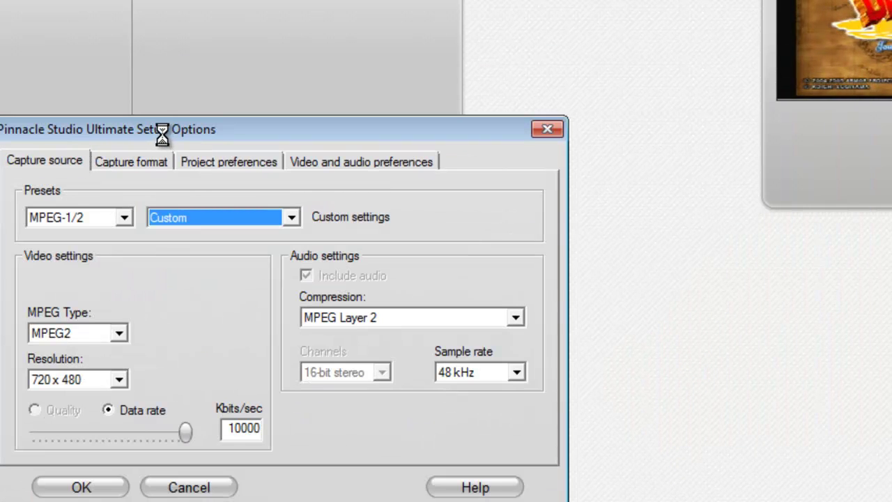
{"action": "left_click_drag", "start_coordinate": [171, 128], "coordinate": [245, 5]}
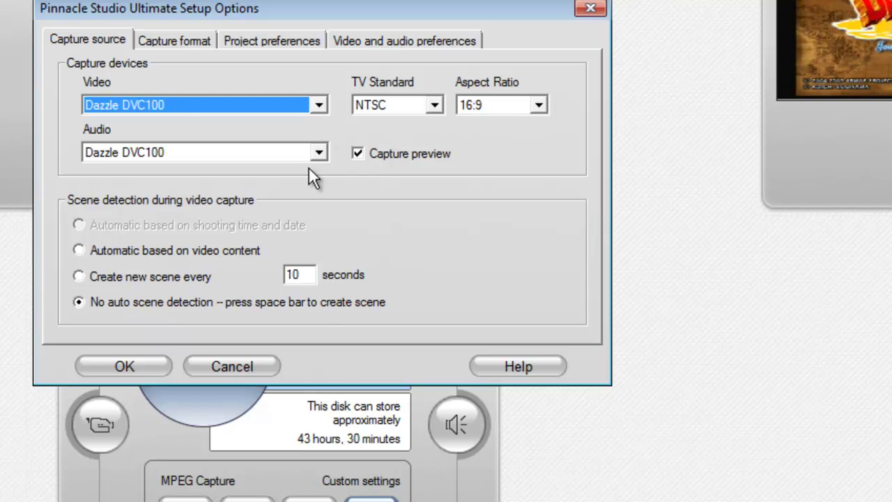
{"action": "left_click", "coordinate": [176, 40]}
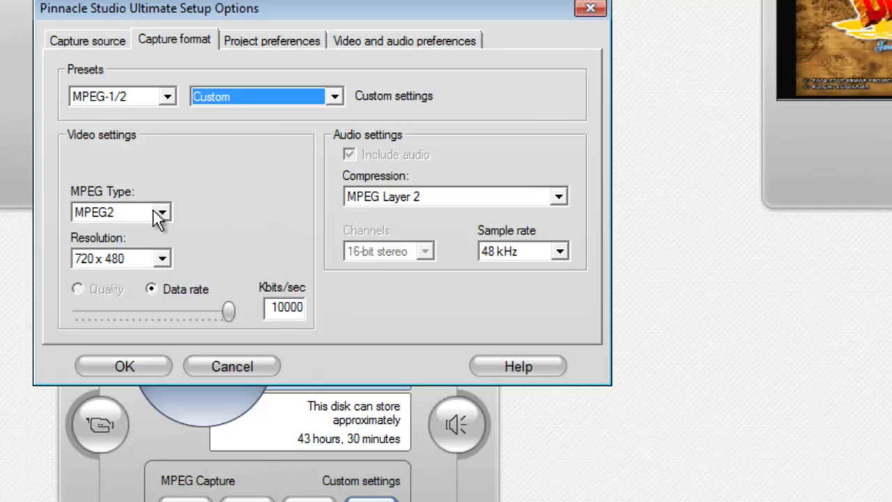
Keep capture format at MPEG2, 10000 Kbits/sec data rate and 48 kHz sample rate.
{"action": "left_click", "coordinate": [154, 217]}
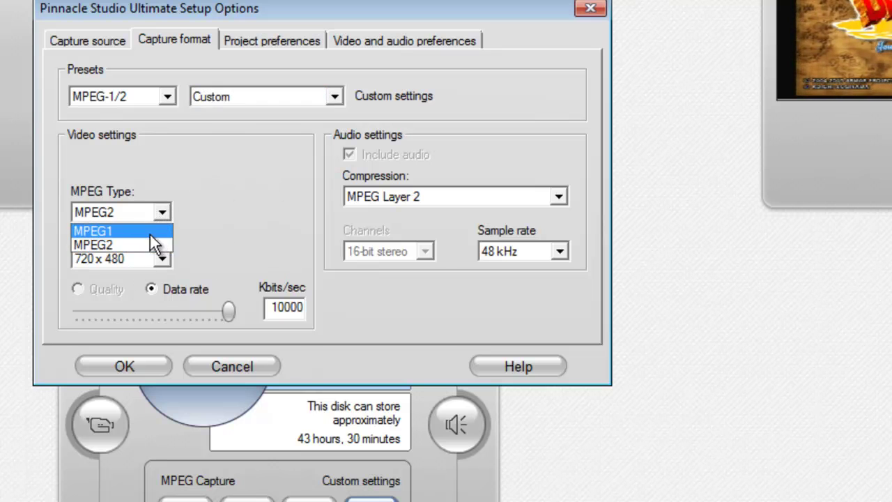
{"action": "left_click", "coordinate": [254, 187]}
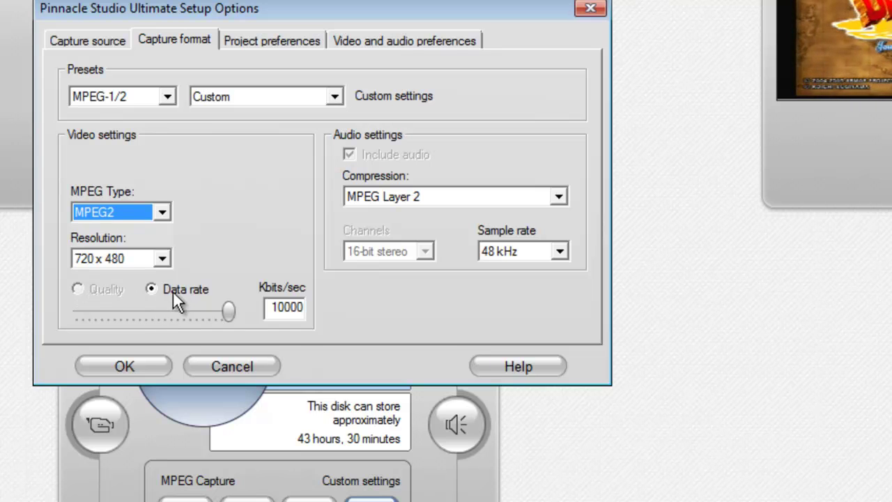
{"action": "left_click_drag", "start_coordinate": [274, 311], "coordinate": [306, 309]}
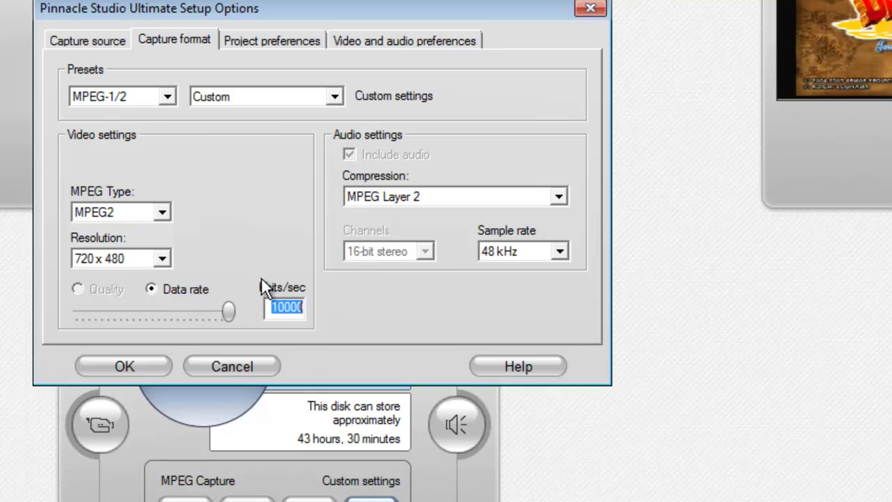
{"action": "left_click", "coordinate": [276, 310]}
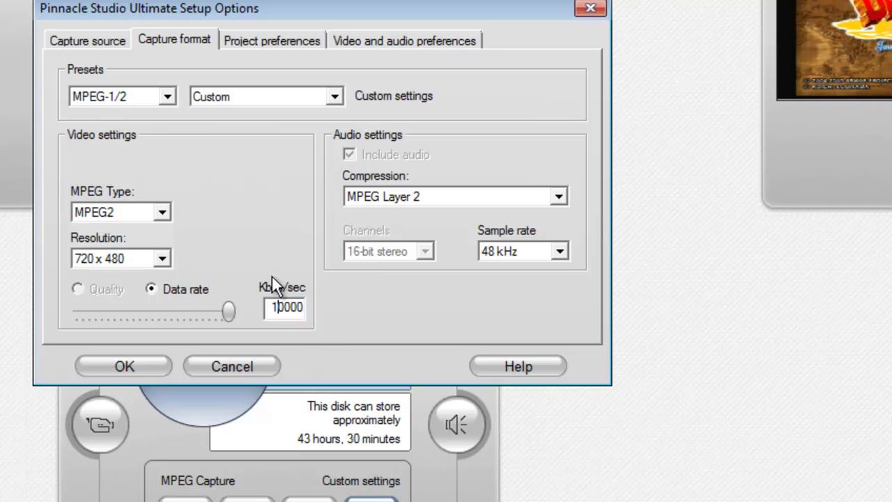
{"action": "left_click", "coordinate": [503, 255]}
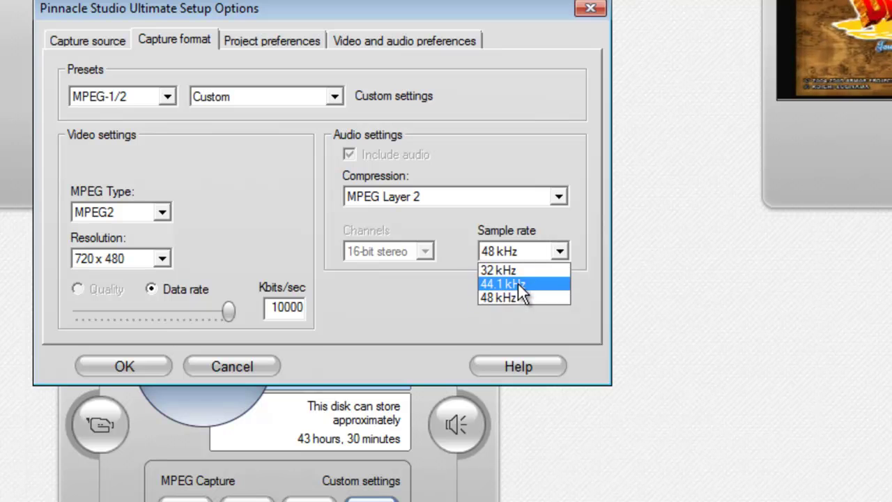
{"action": "left_click", "coordinate": [446, 229]}
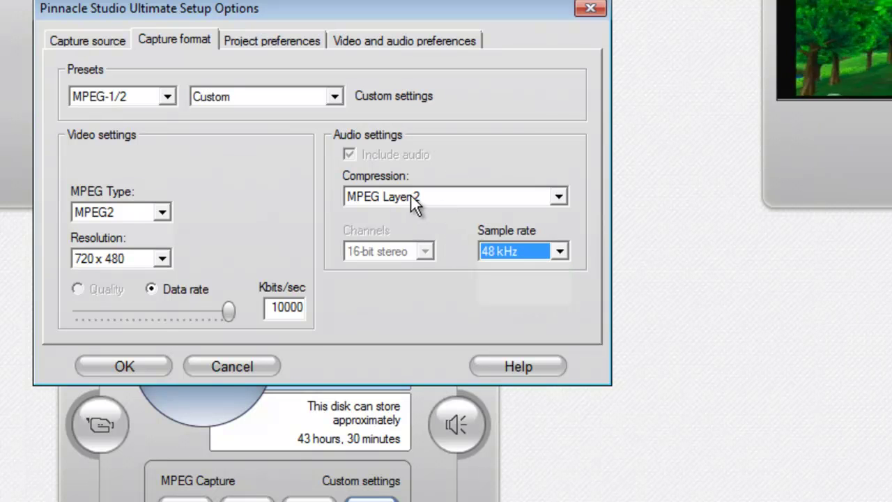
{"action": "left_click", "coordinate": [234, 40]}
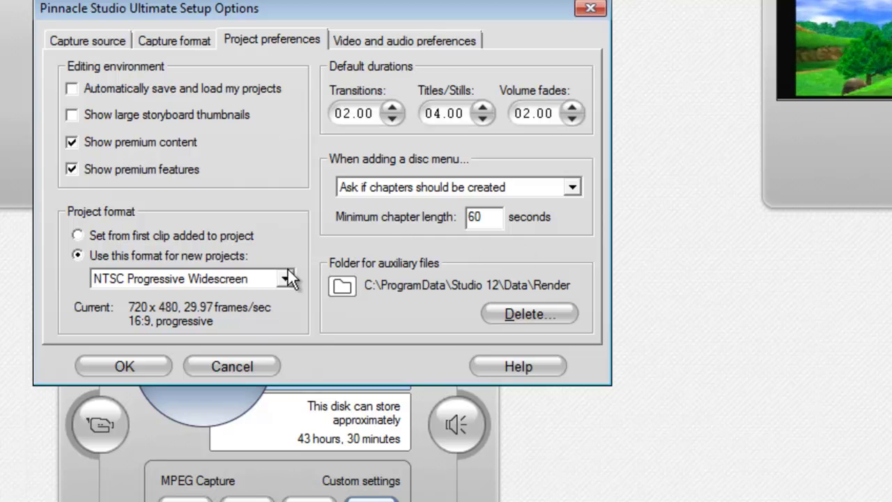
Leave new projects set to NTSC Progressive Widescreen, 720 x 480, 16:9 progressive.
{"action": "left_click", "coordinate": [210, 277]}
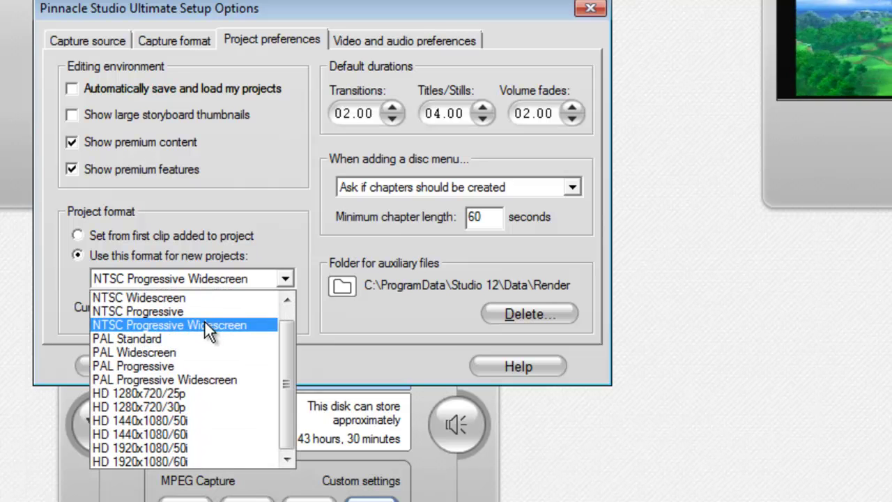
{"action": "left_click", "coordinate": [206, 322]}
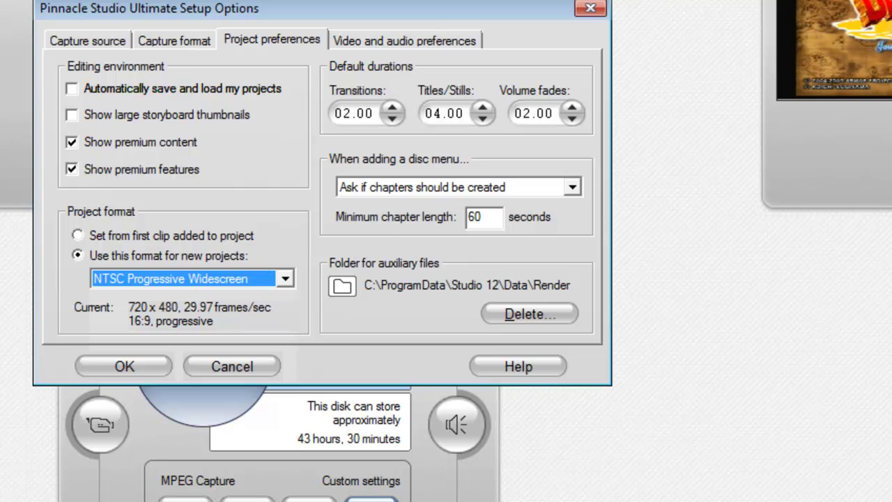
{"action": "left_click", "coordinate": [253, 280]}
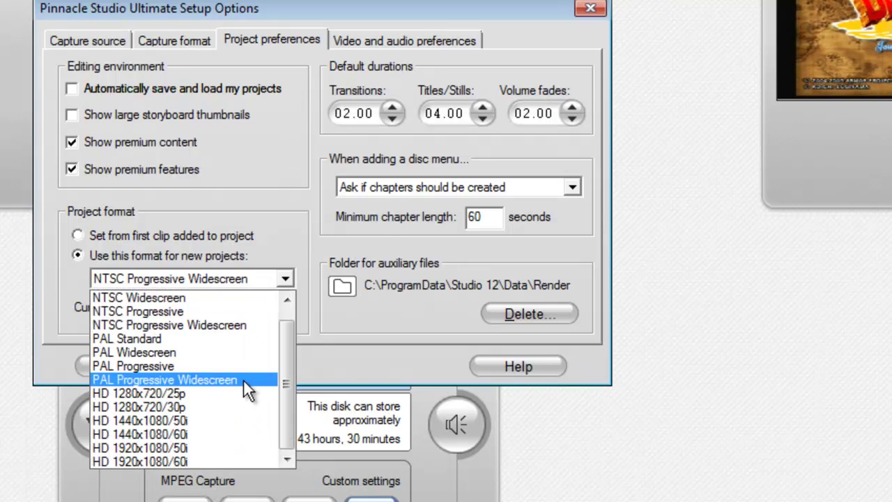
{"action": "left_click", "coordinate": [363, 354]}
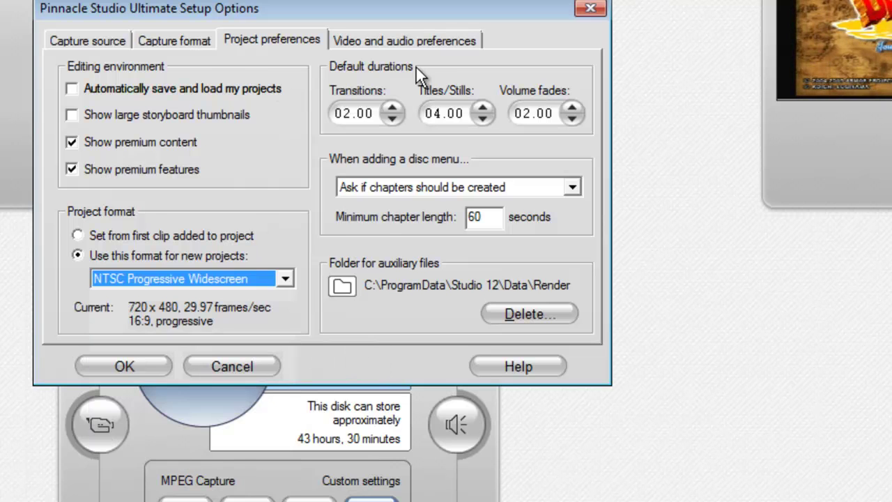
{"action": "left_click", "coordinate": [412, 35]}
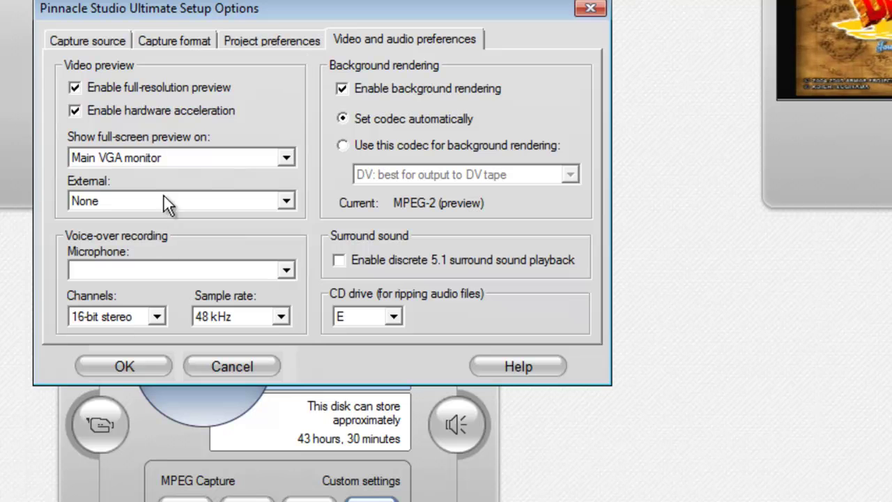
Keep voice-over at 16-bit stereo, enable hardware acceleration, and confirm the setup options with OK.
{"action": "left_click", "coordinate": [156, 317]}
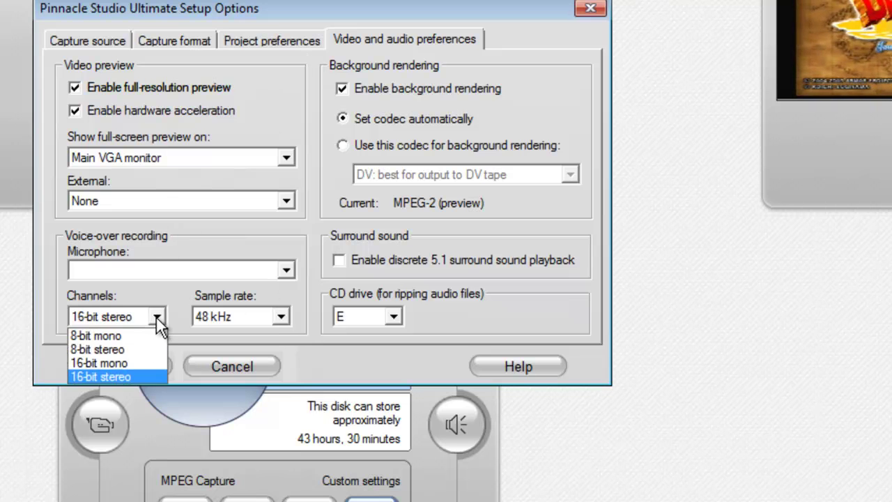
{"action": "left_click", "coordinate": [55, 282]}
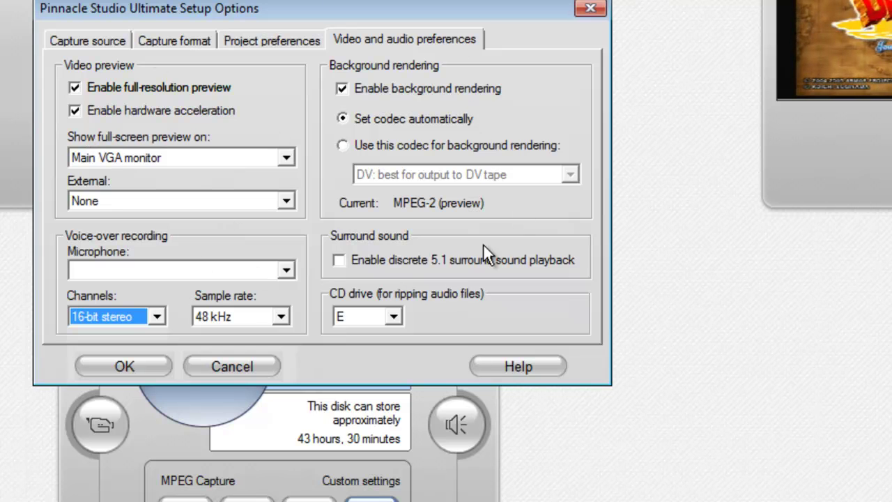
{"action": "left_click", "coordinate": [74, 110]}
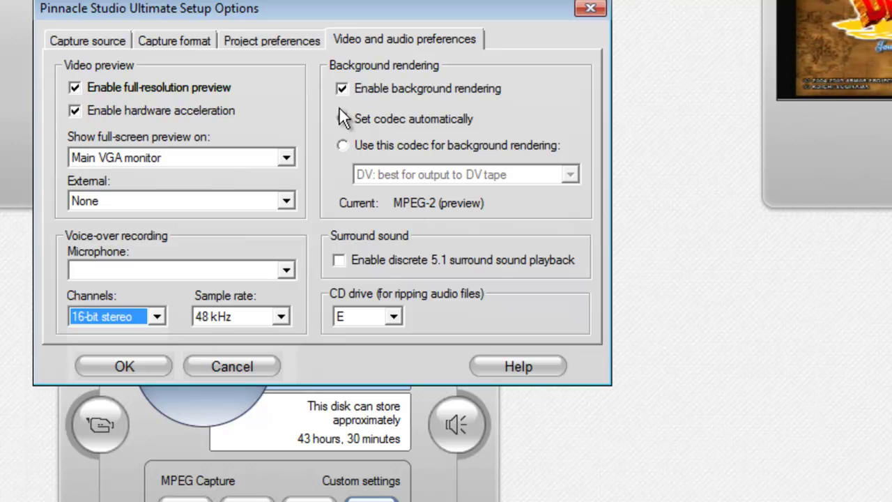
{"action": "left_click", "coordinate": [284, 43]}
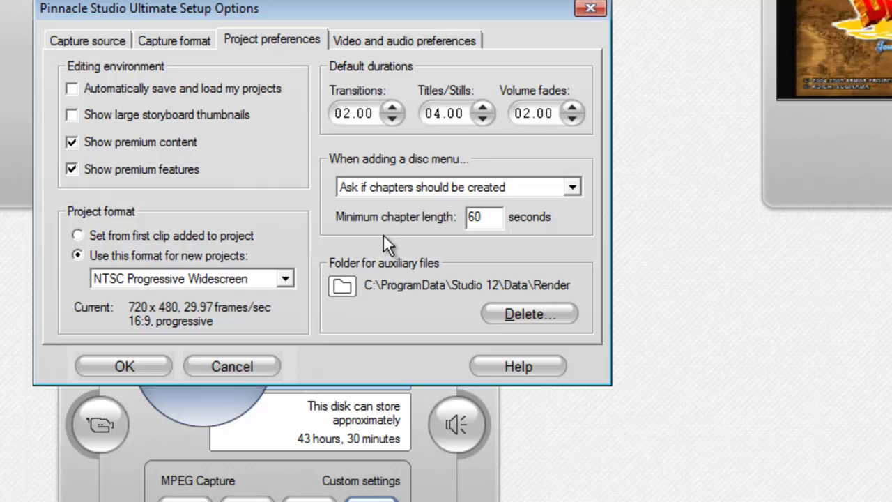
{"action": "left_click", "coordinate": [141, 366]}
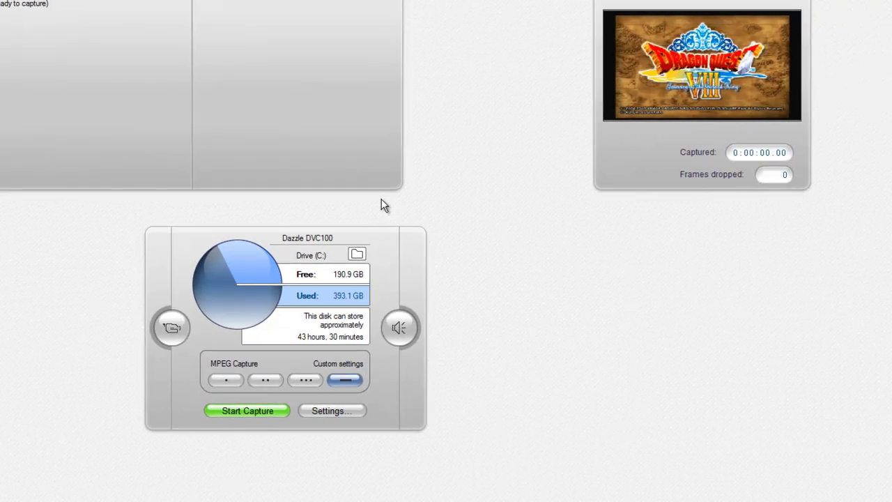
Raise the incoming video's contrast, shift its hue and boost its saturation in the video input panel.
{"action": "left_click", "coordinate": [171, 327]}
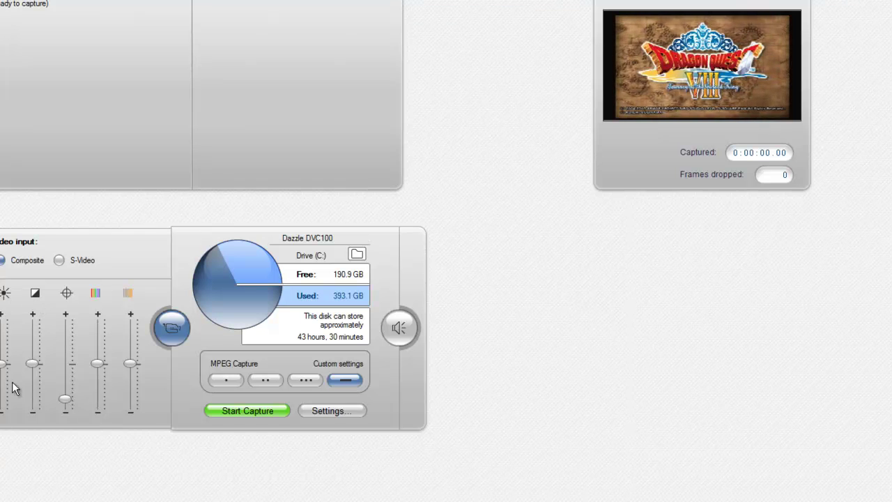
{"action": "left_click_drag", "start_coordinate": [43, 398], "coordinate": [37, 386]}
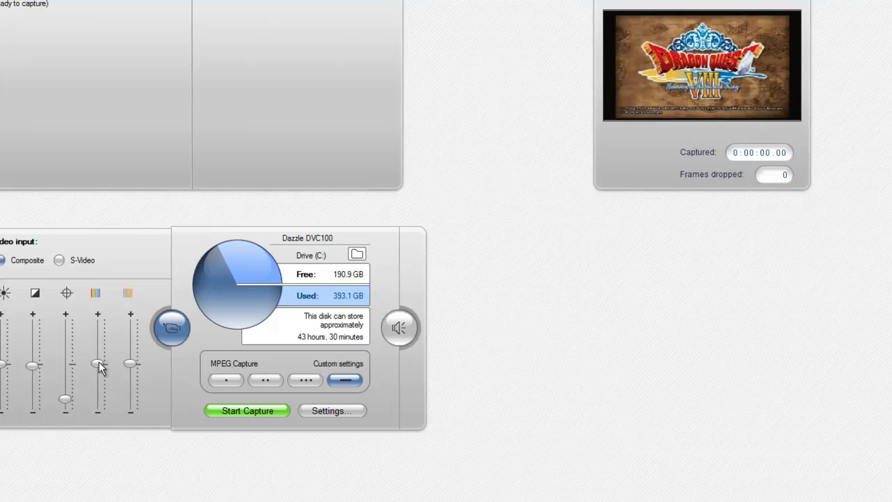
{"action": "left_click_drag", "start_coordinate": [106, 352], "coordinate": [96, 441]}
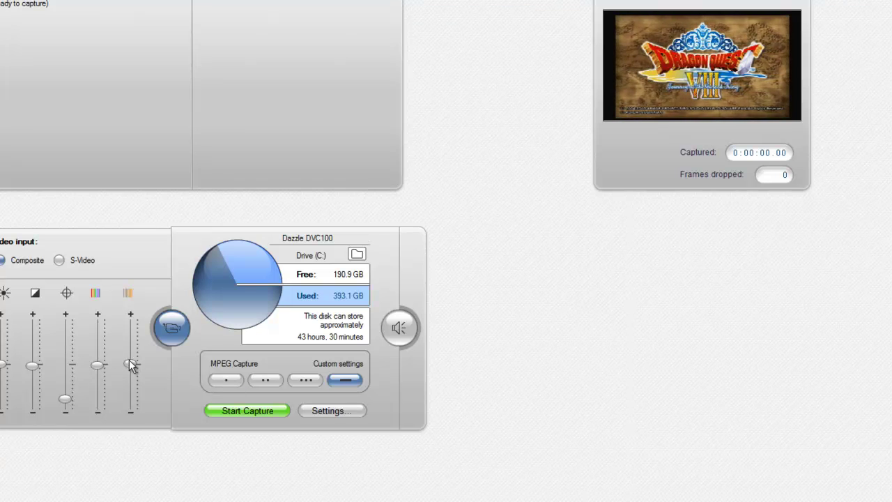
{"action": "left_click_drag", "start_coordinate": [132, 362], "coordinate": [133, 310]}
{"action": "left_click_drag", "start_coordinate": [129, 410], "coordinate": [134, 367]}
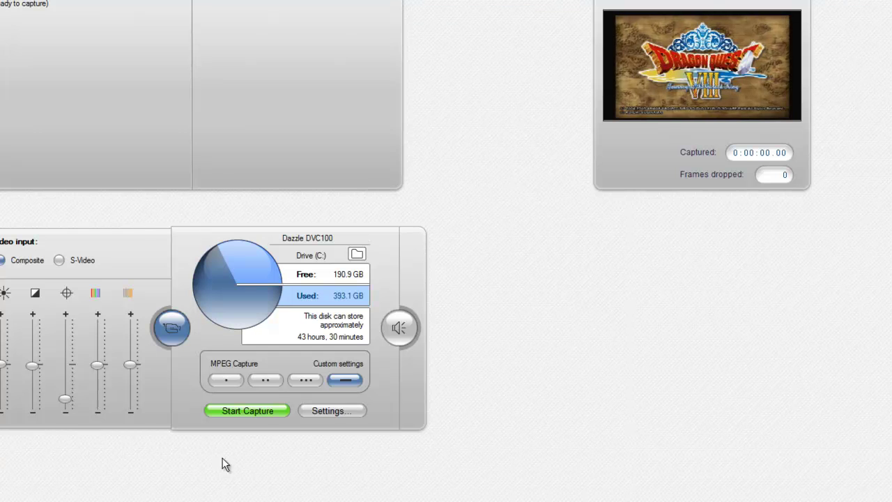
{"action": "left_click", "coordinate": [173, 329]}
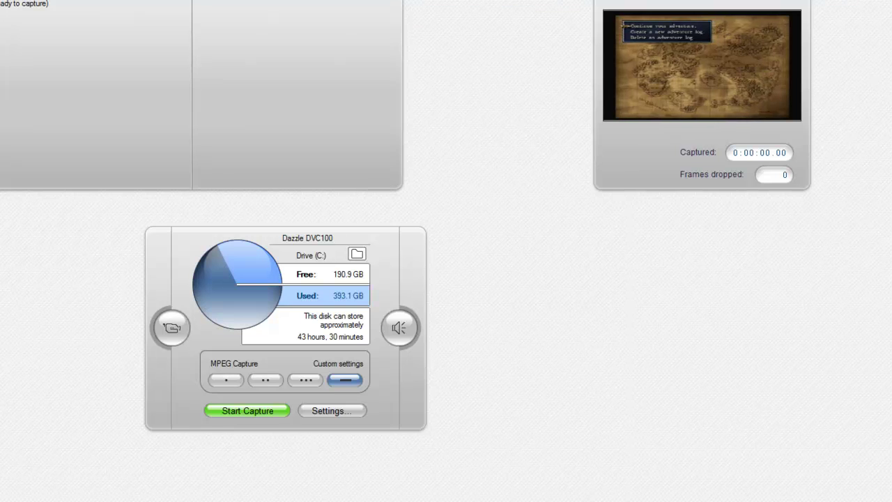
Bring Audacity forward and browse its File, Edit and Tracks menus.
{"action": "key", "text": "alt+Tab"}
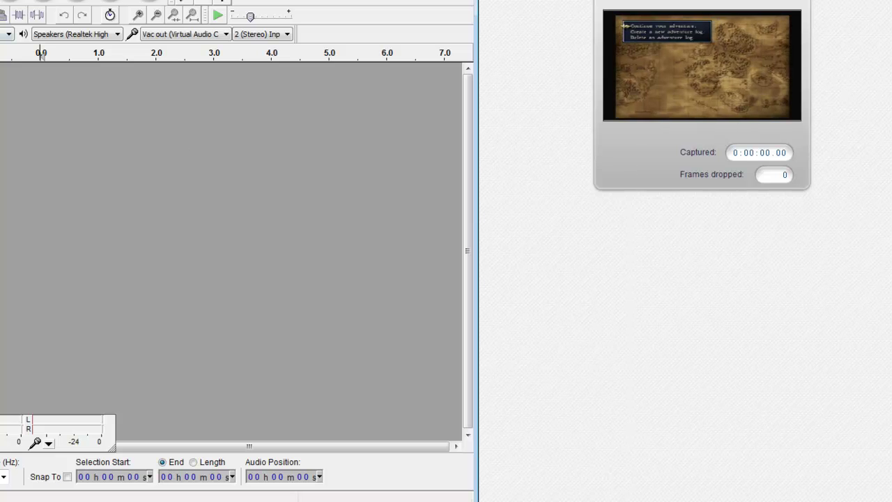
{"action": "key", "text": "alt+f"}
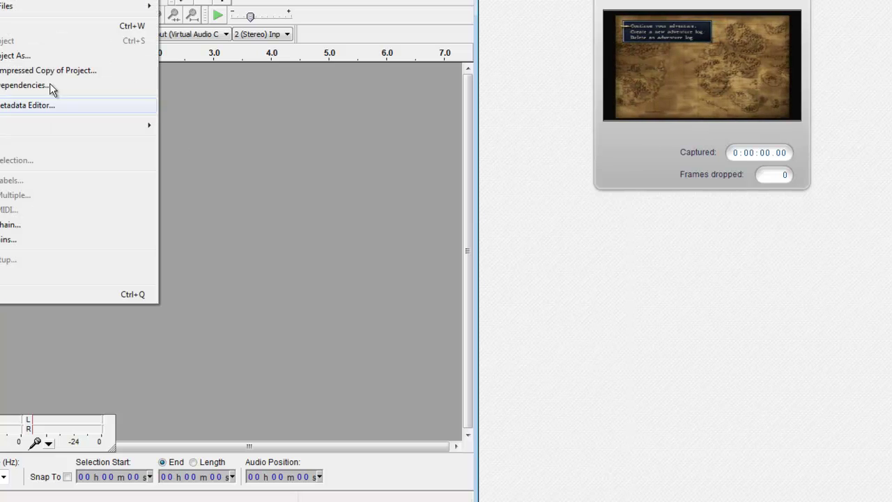
{"action": "key", "text": "Right"}
{"action": "key", "text": "Left"}
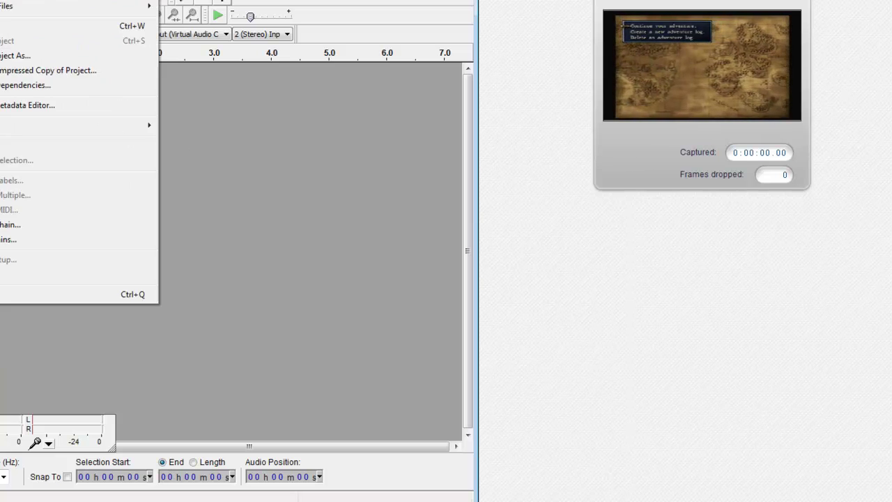
{"action": "key", "text": "Right"}
{"action": "key", "text": "Left"}
{"action": "key", "text": "Right"}
{"action": "key", "text": "Left"}
{"action": "key", "text": "Right"}
{"action": "key", "text": "Right"}
{"action": "key", "text": "Right"}
{"action": "key", "text": "Right"}
{"action": "key", "text": "Escape"}
Set Audacity's recording device to Microphone (USB Audio Device), then reopen Pinnacle's Setup Options.
{"action": "left_click", "coordinate": [171, 35]}
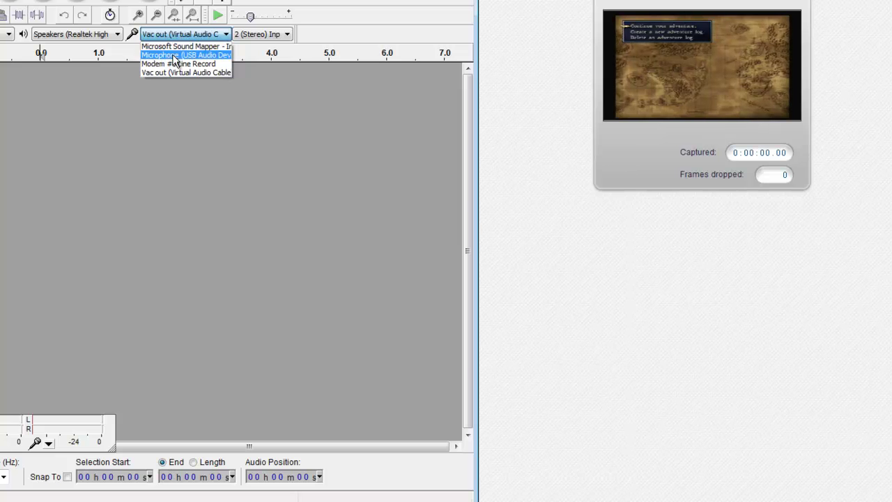
{"action": "left_click", "coordinate": [180, 53]}
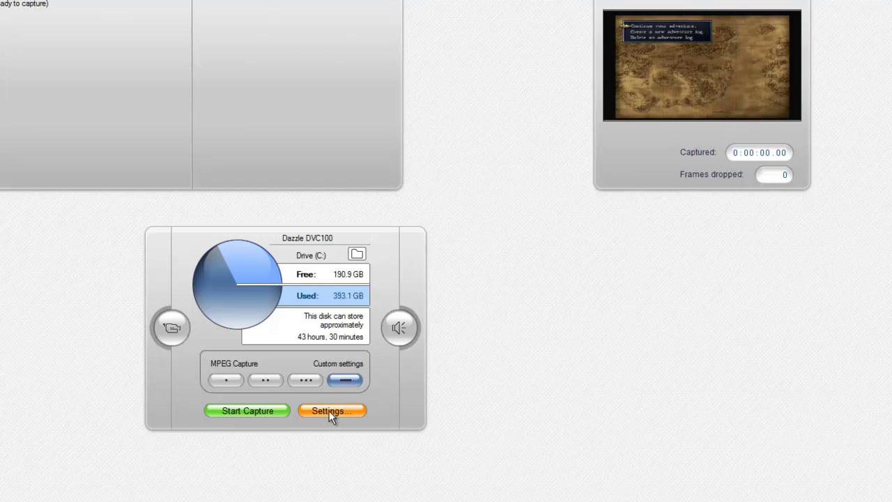
{"action": "left_click", "coordinate": [329, 410]}
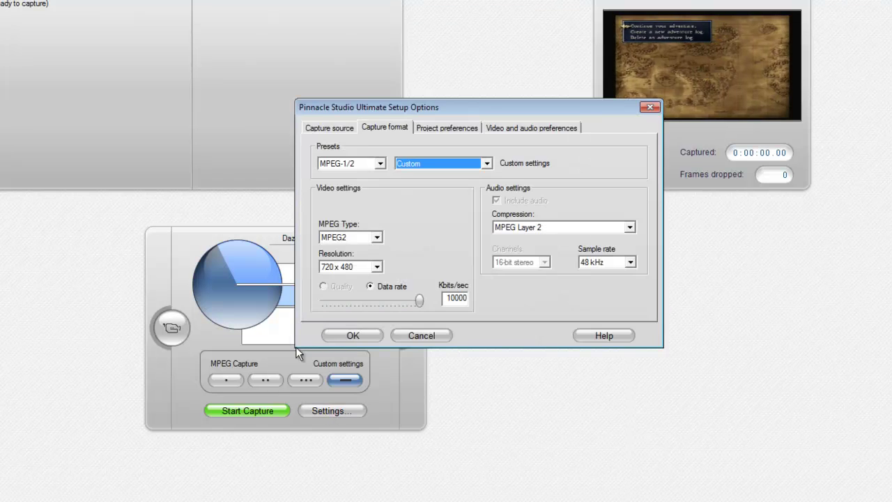
Verify Dazzle DVC100 is both the video and audio capture source, then cancel.
{"action": "left_click", "coordinate": [324, 127]}
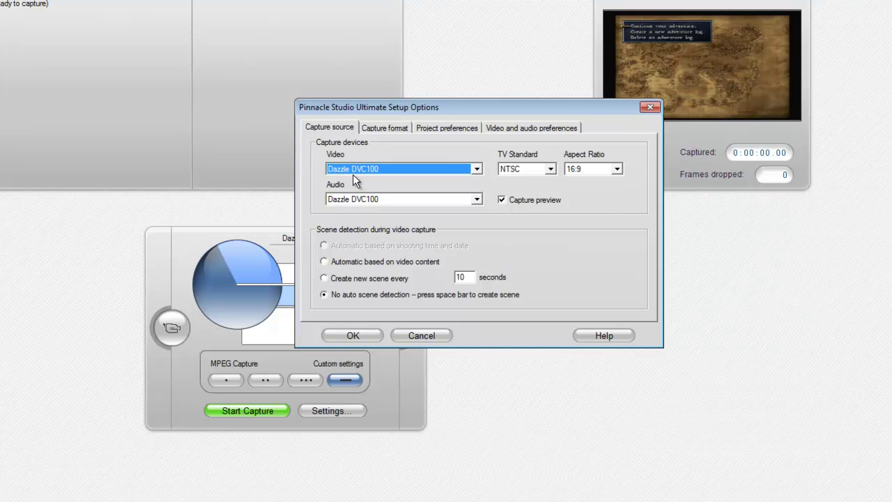
{"action": "left_click", "coordinate": [429, 335]}
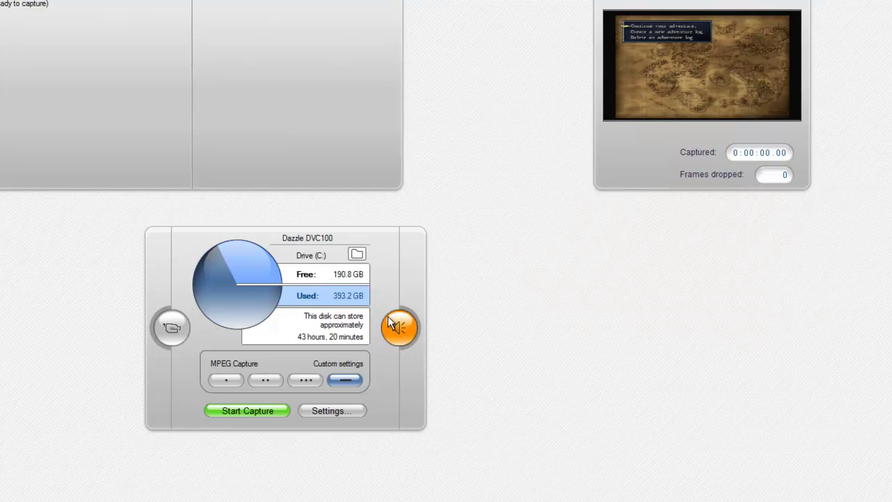